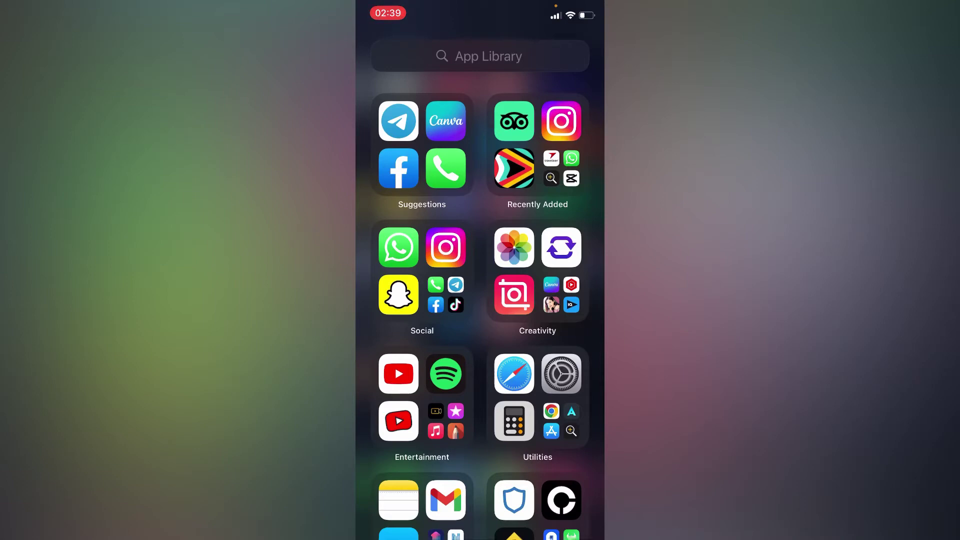
left_click(398, 294)
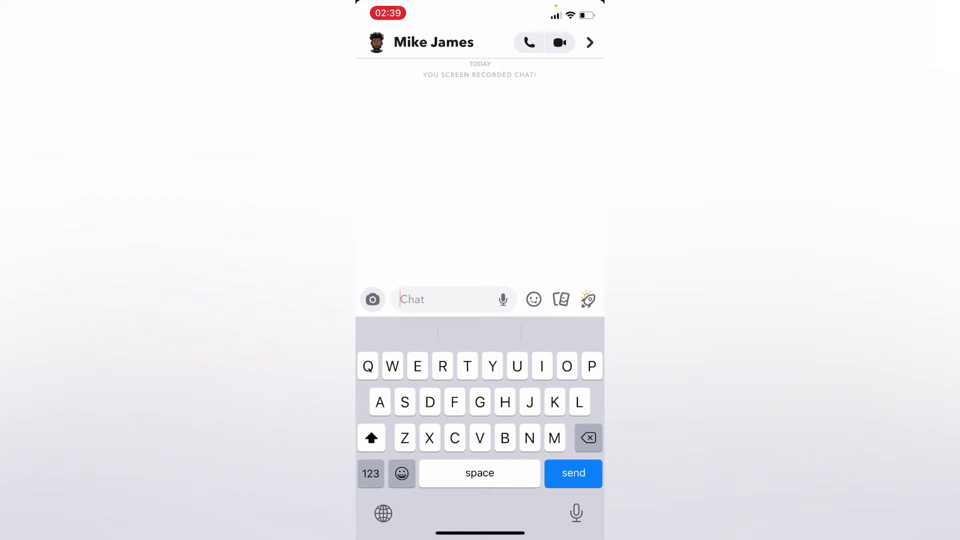
type("Hey 👋")
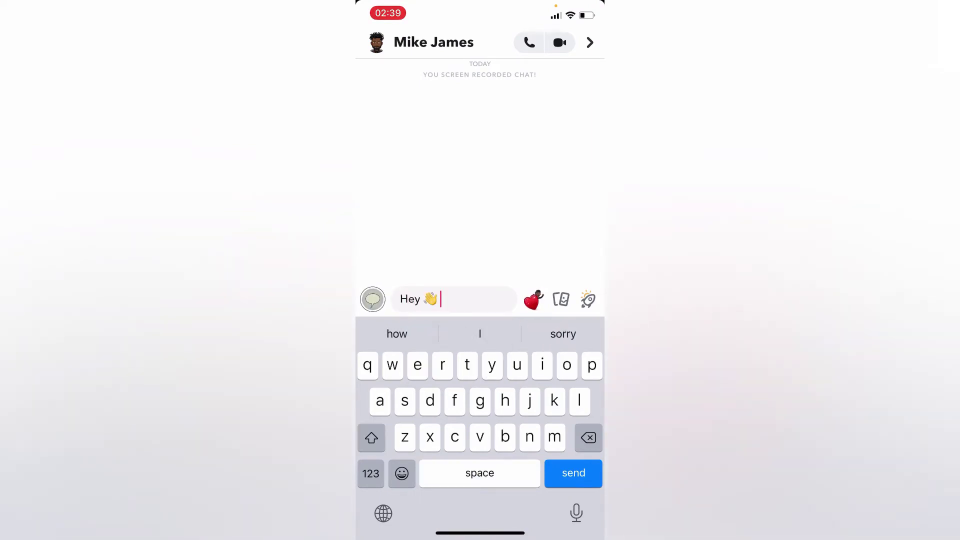
left_click(573, 473)
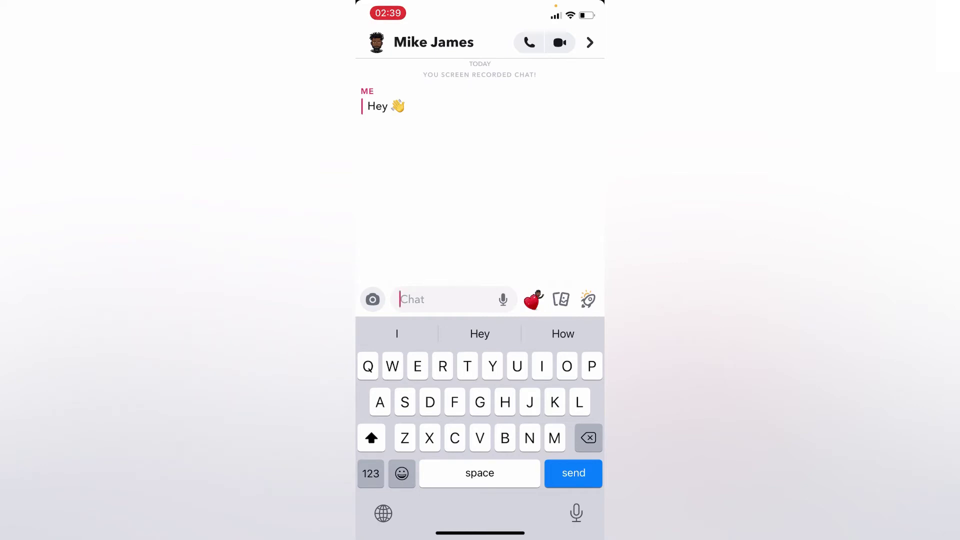
scroll(480, 173, "up", 1)
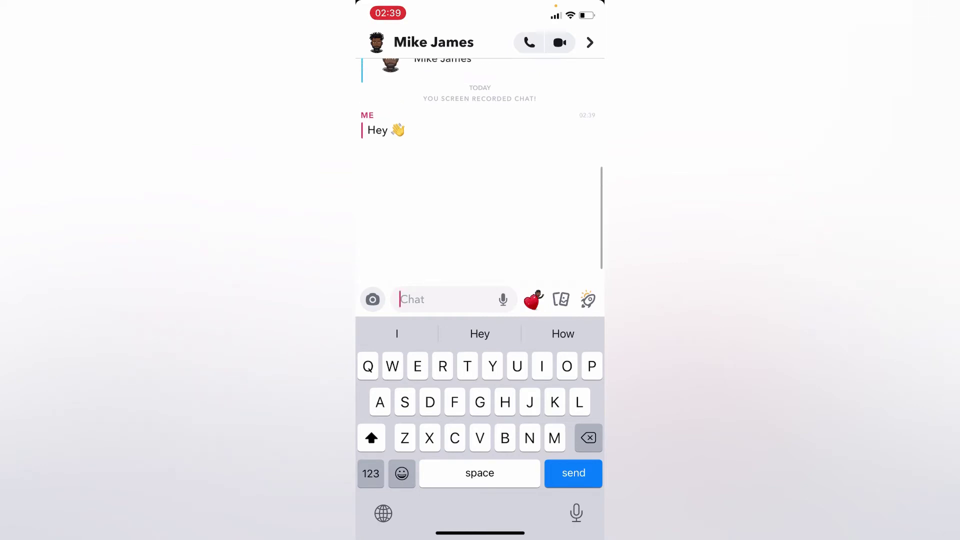
left_click(386, 130)
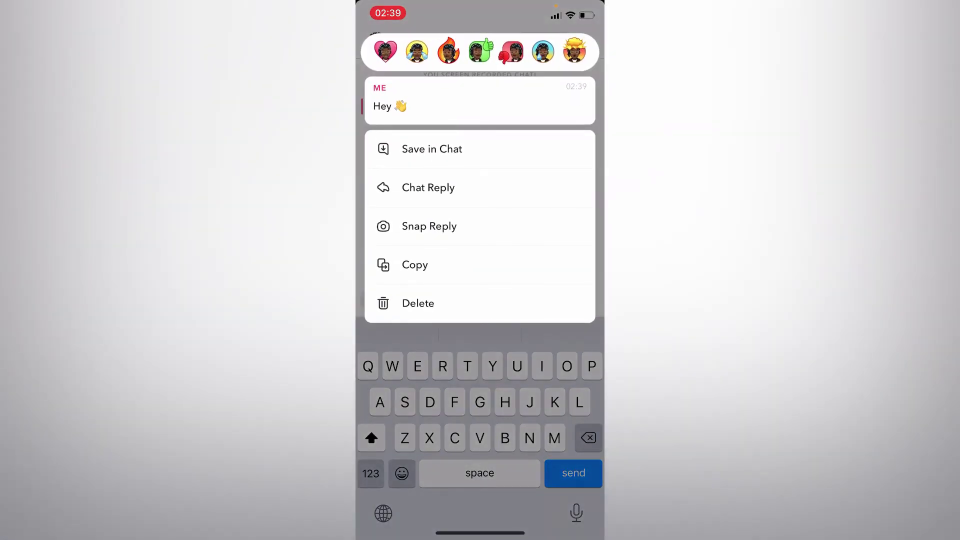
left_click(432, 149)
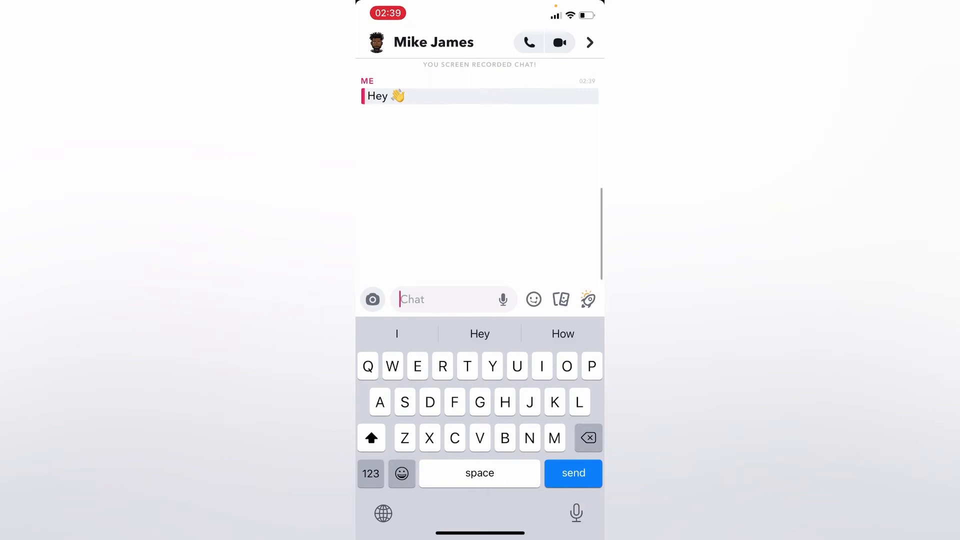
scroll(480, 172, "up", 1)
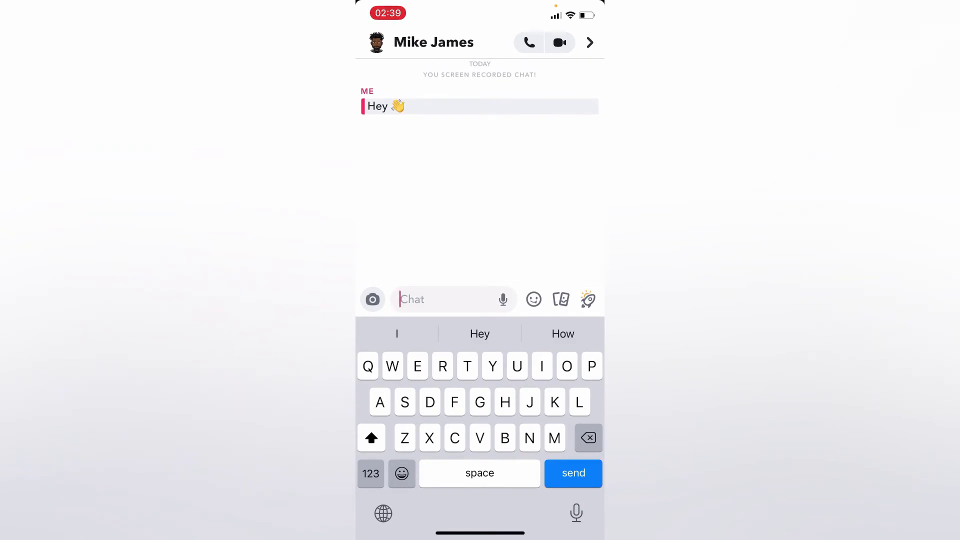